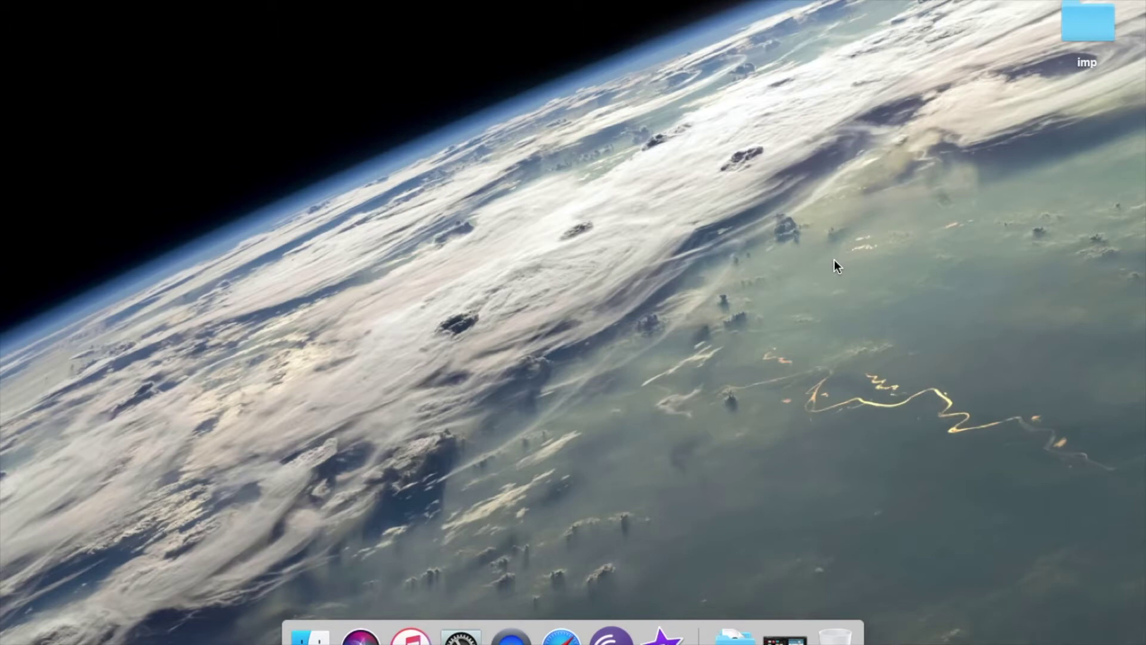
Close Launchpad and launch Safari from the Dock to the Google homepage
key("F4")
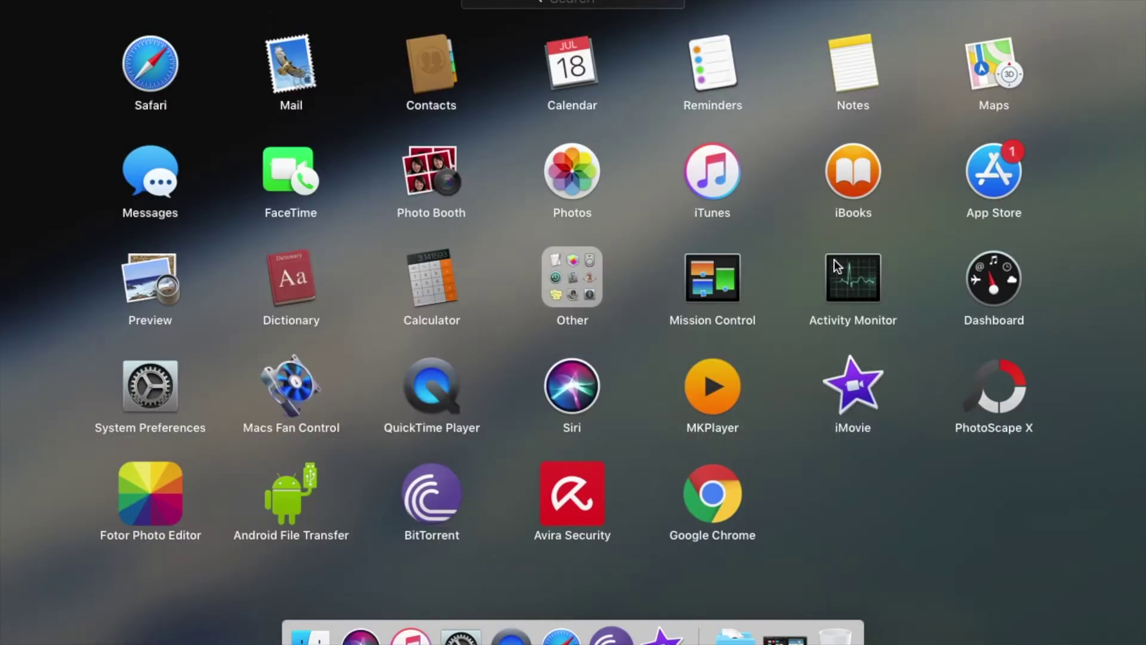
left_click(794, 220)
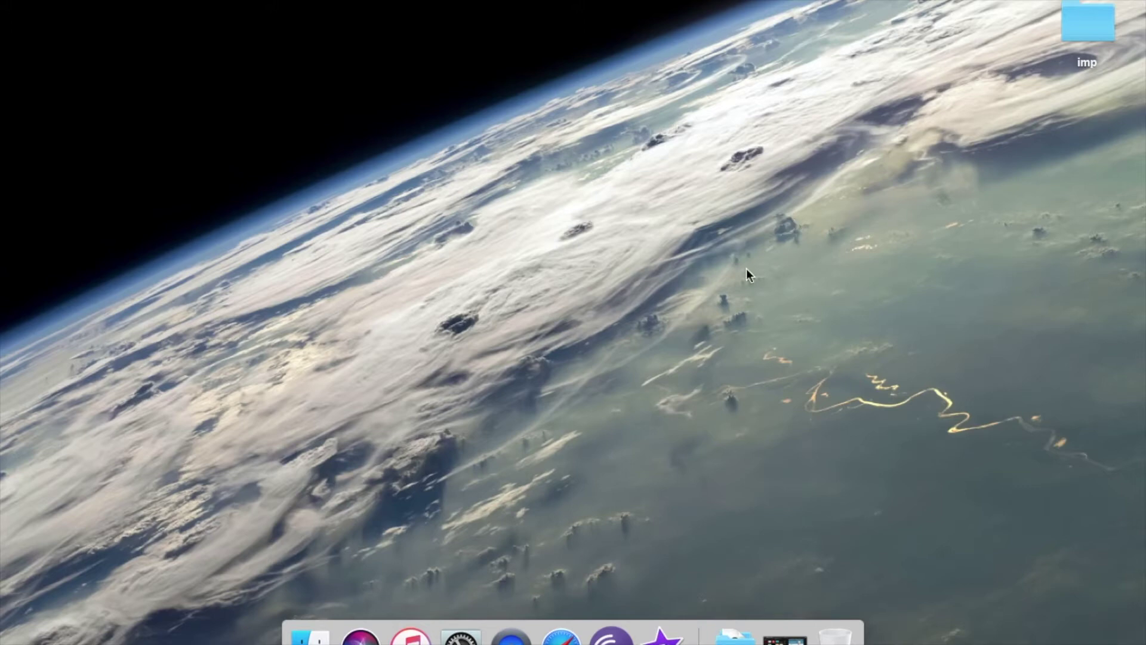
left_click(562, 638)
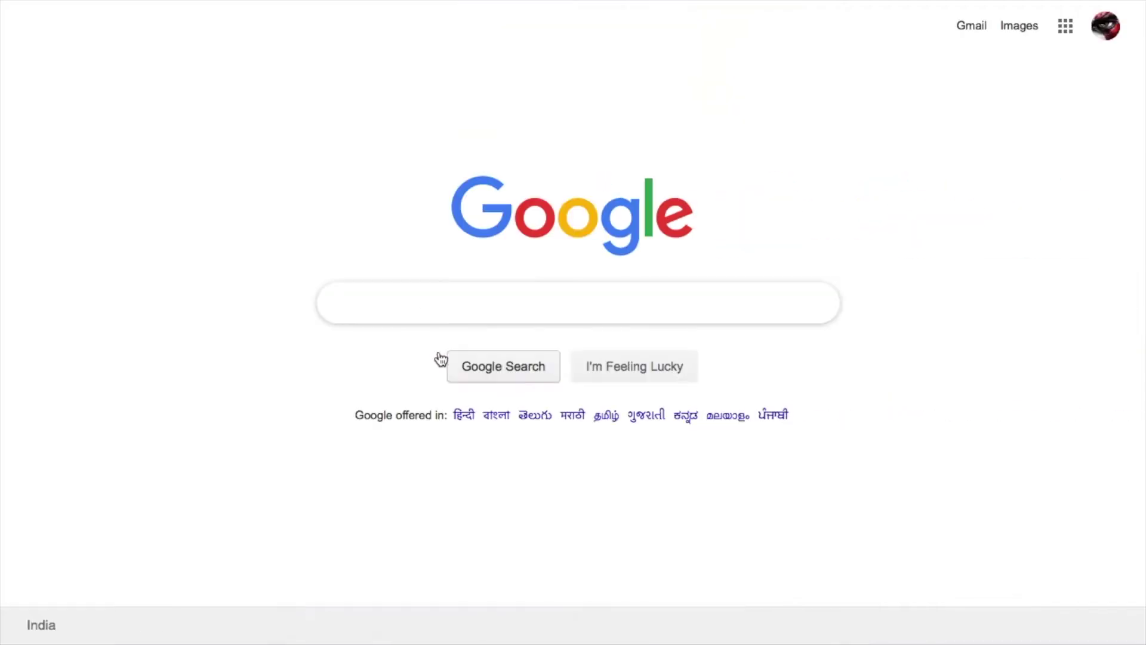
Search Google for 'mac fan speed' and open the crystalidea.com Macs Fan Control page
type("mac")
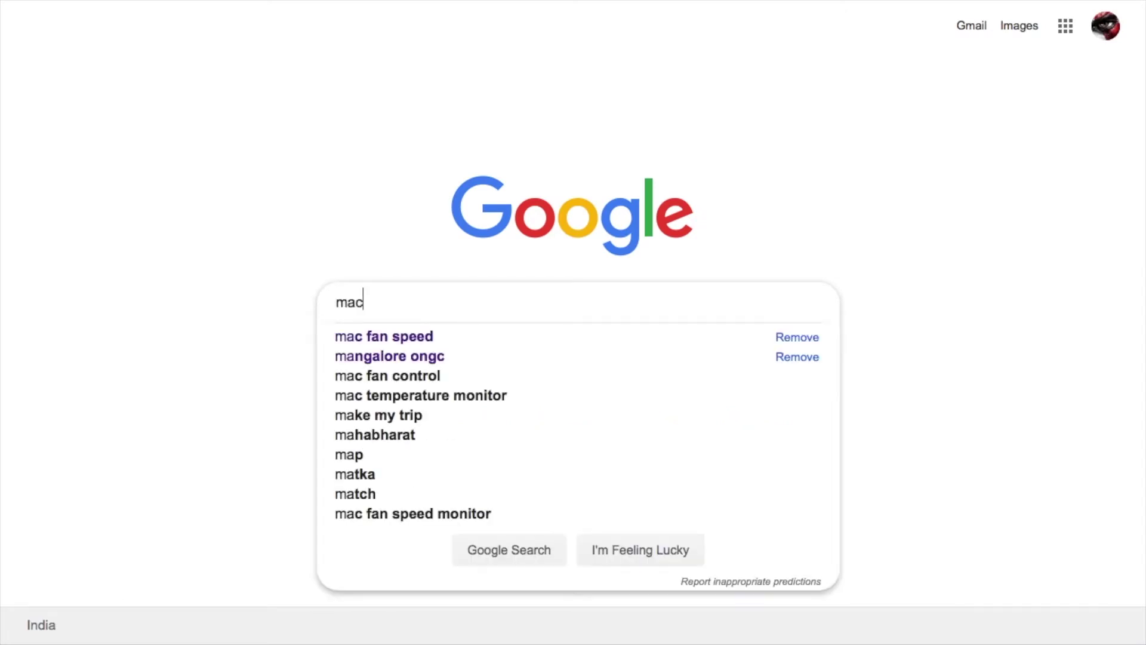
left_click(403, 342)
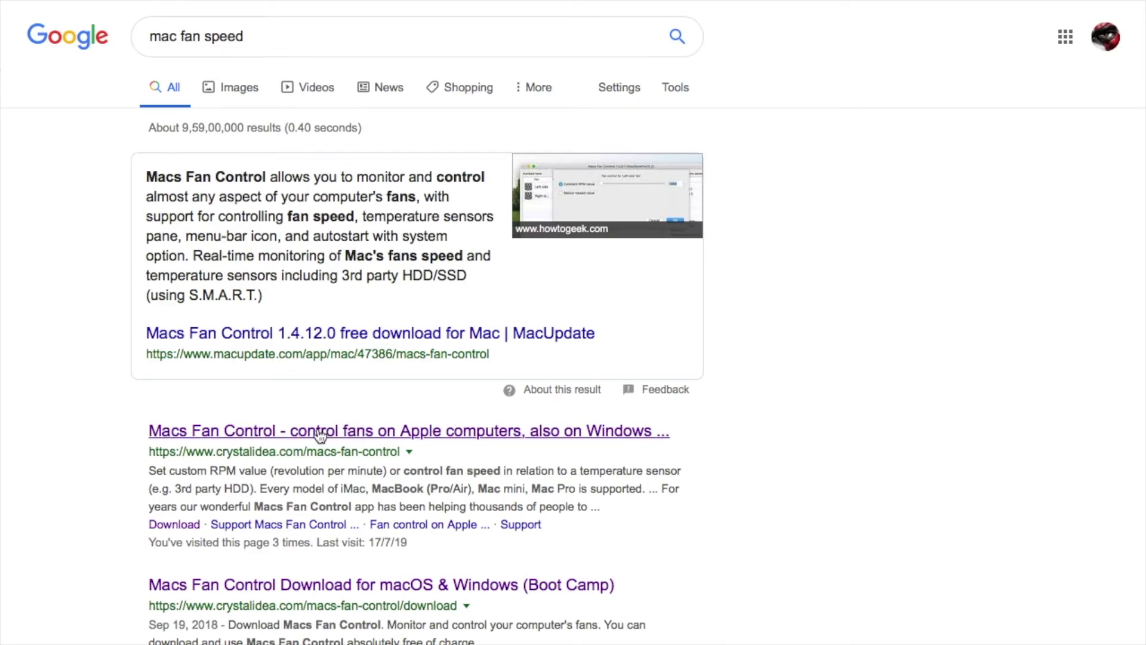
left_click(321, 431)
Scroll through the Macs Fan Control product page, then take Safari out of full screen
scroll(598, 275, "down", 1)
scroll(597, 280, "up", 1)
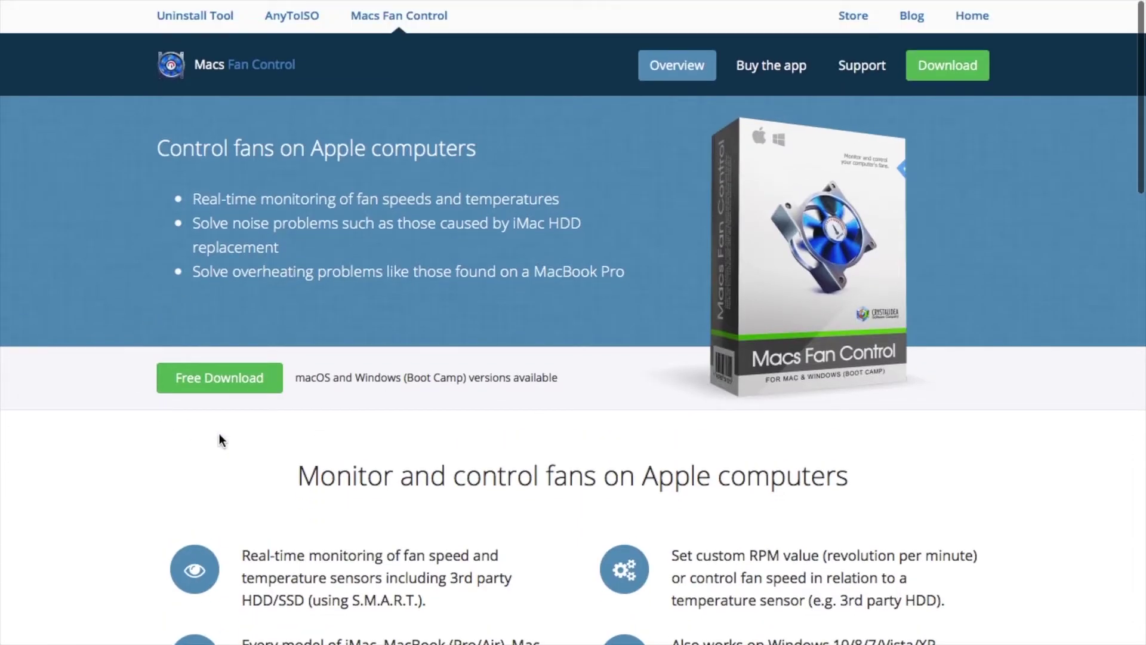
scroll(262, 304, "down", 1)
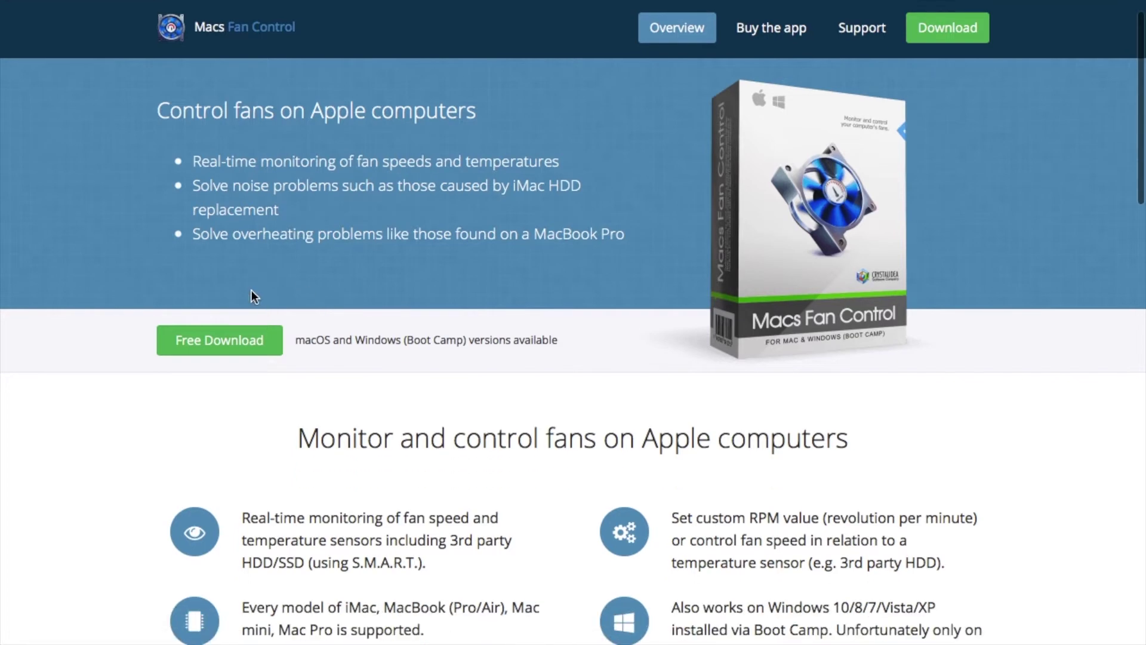
scroll(383, 286, "down", 2)
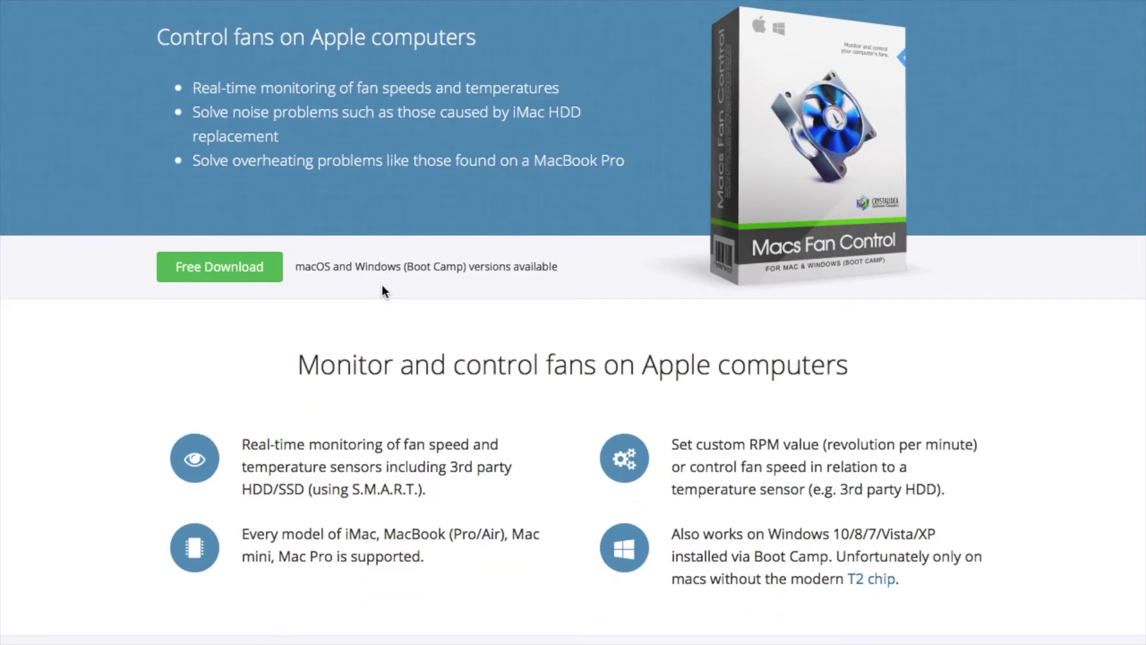
scroll(383, 291, "down", 1)
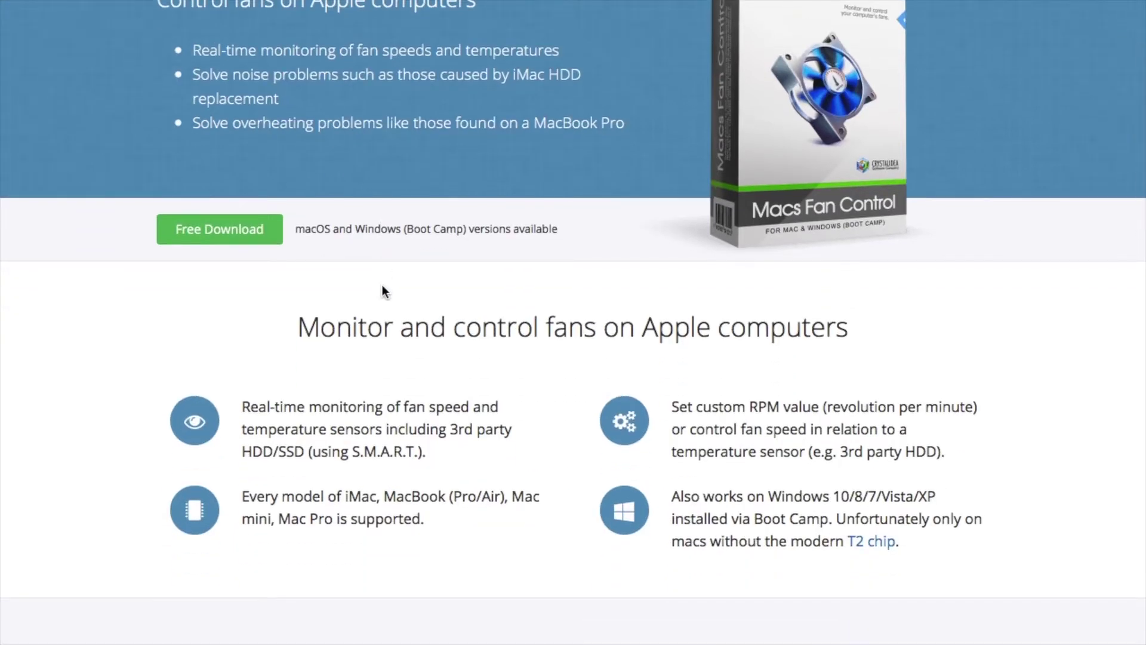
scroll(382, 291, "down", 4)
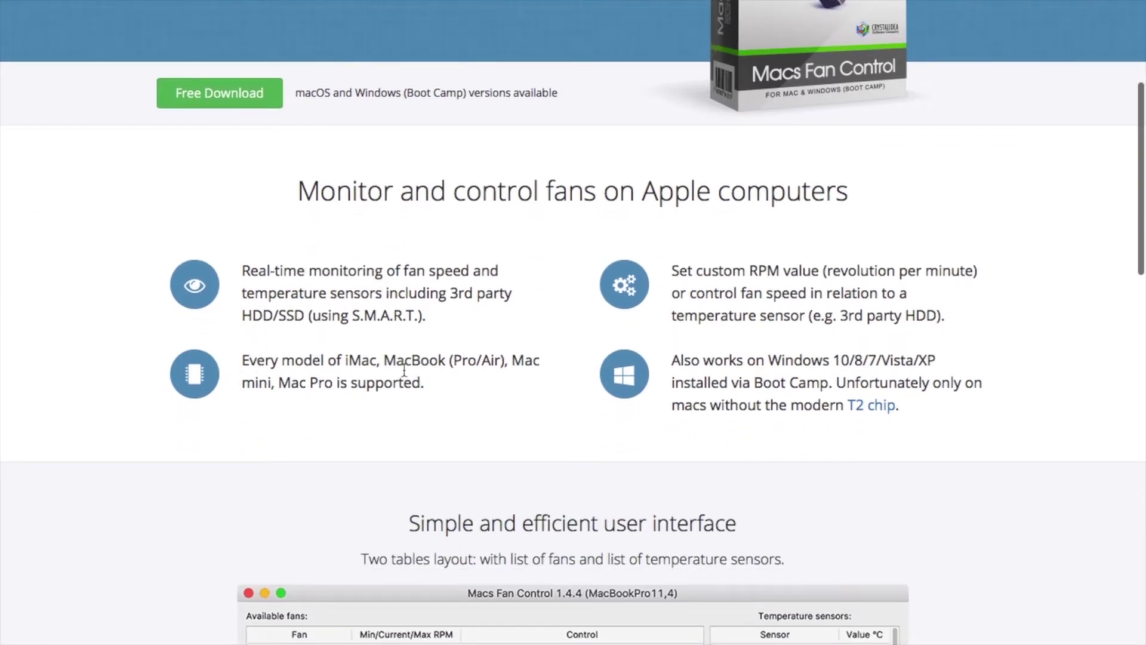
scroll(585, 388, "down", 3)
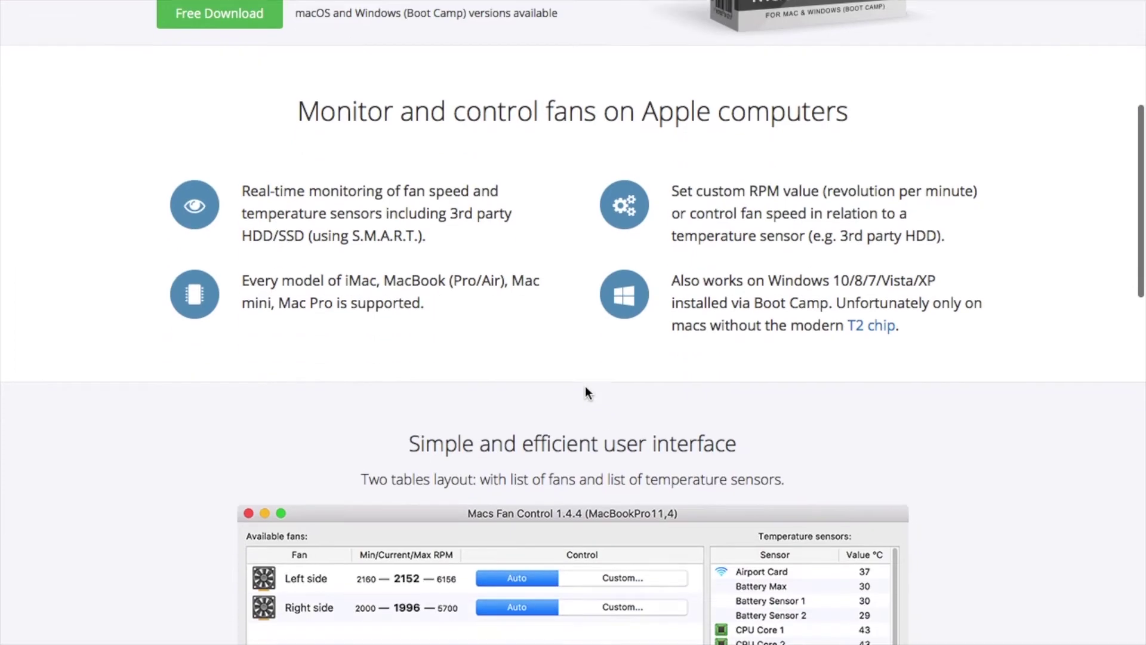
scroll(585, 394, "up", 6)
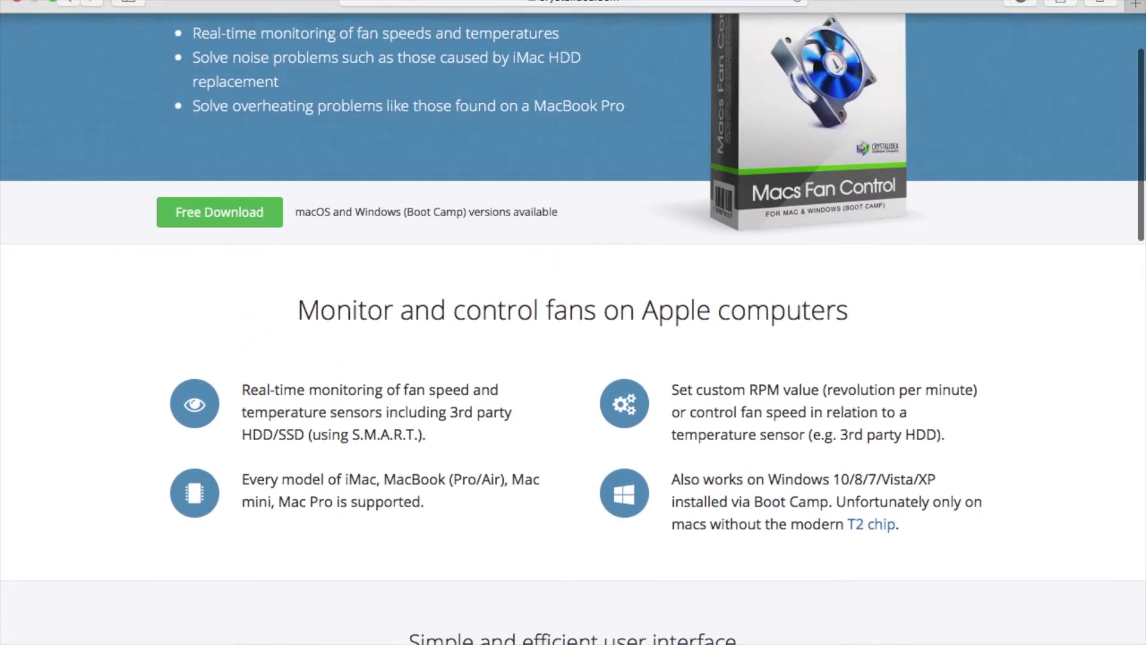
left_click(53, 5)
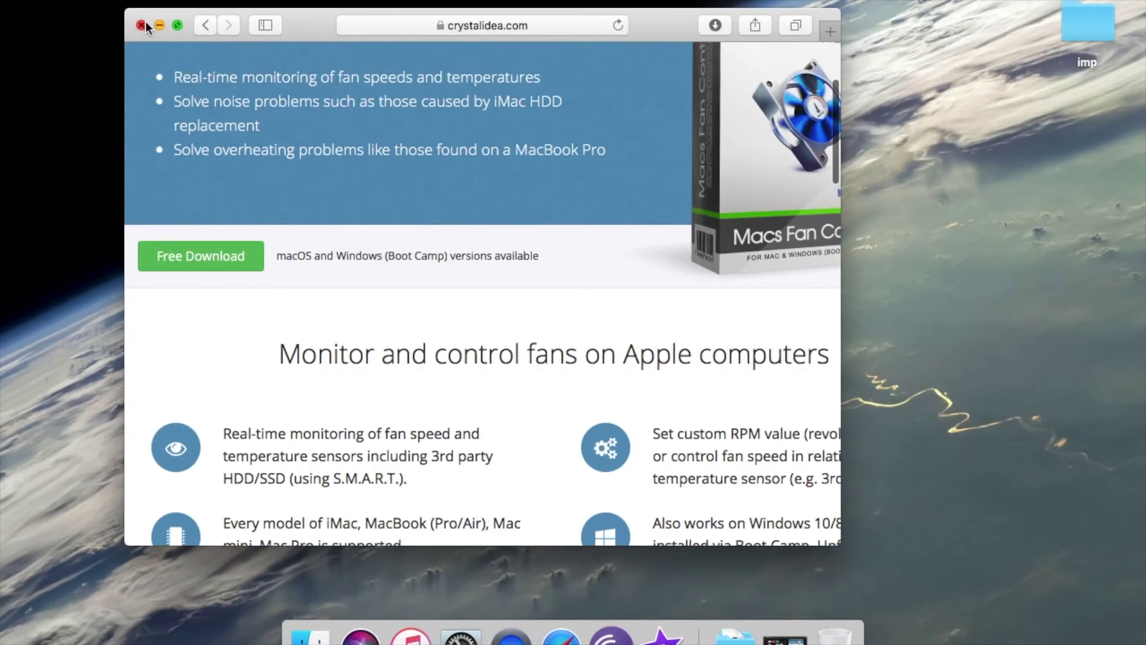
Minimize Safari and open the Exhaust fan's Custom constant-RPM settings in Macs Fan Control
left_click(161, 29)
key("F4")
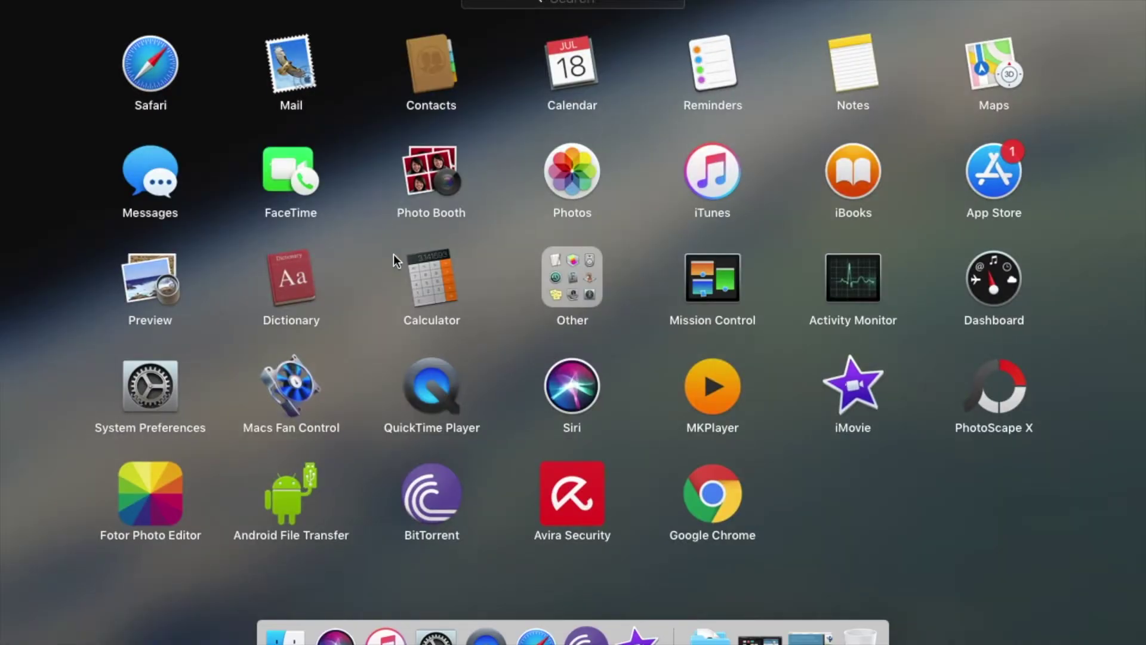
key("Escape")
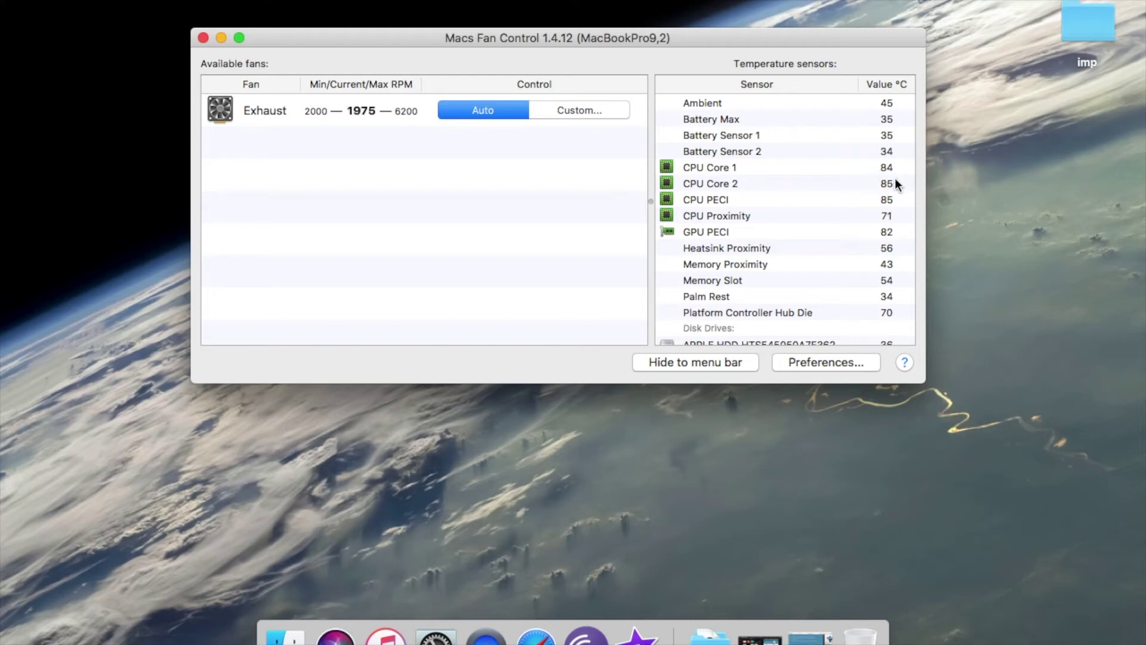
left_click(556, 112)
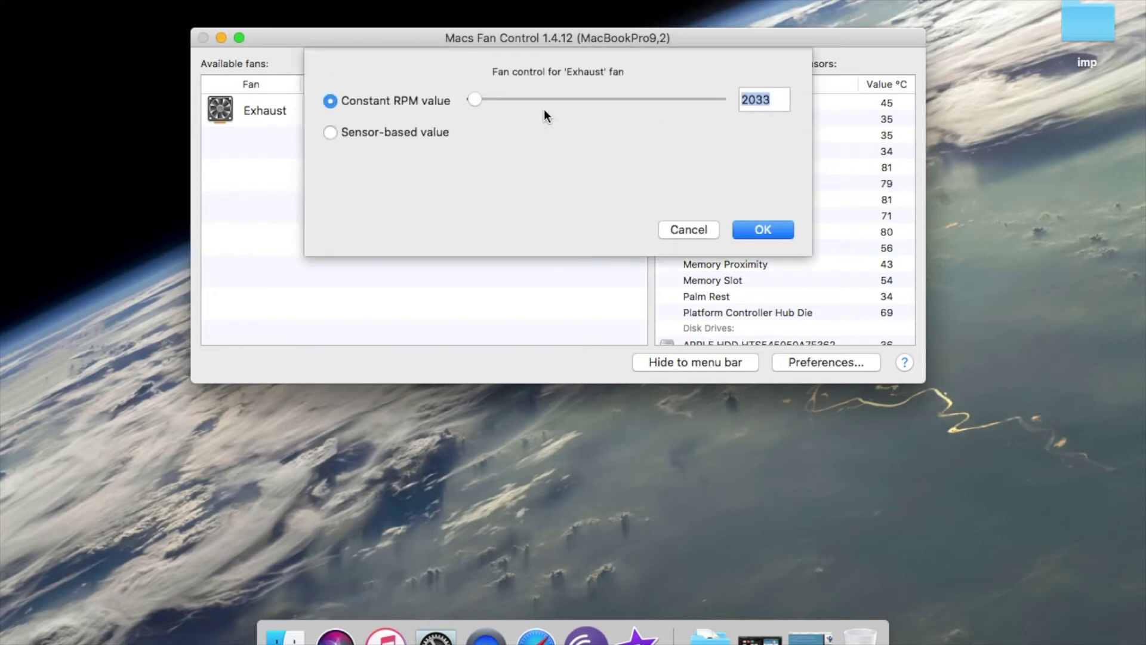
Enter 5000 as the Exhaust fan's Constant RPM value and confirm with OK
left_click_drag(476, 99, 570, 100)
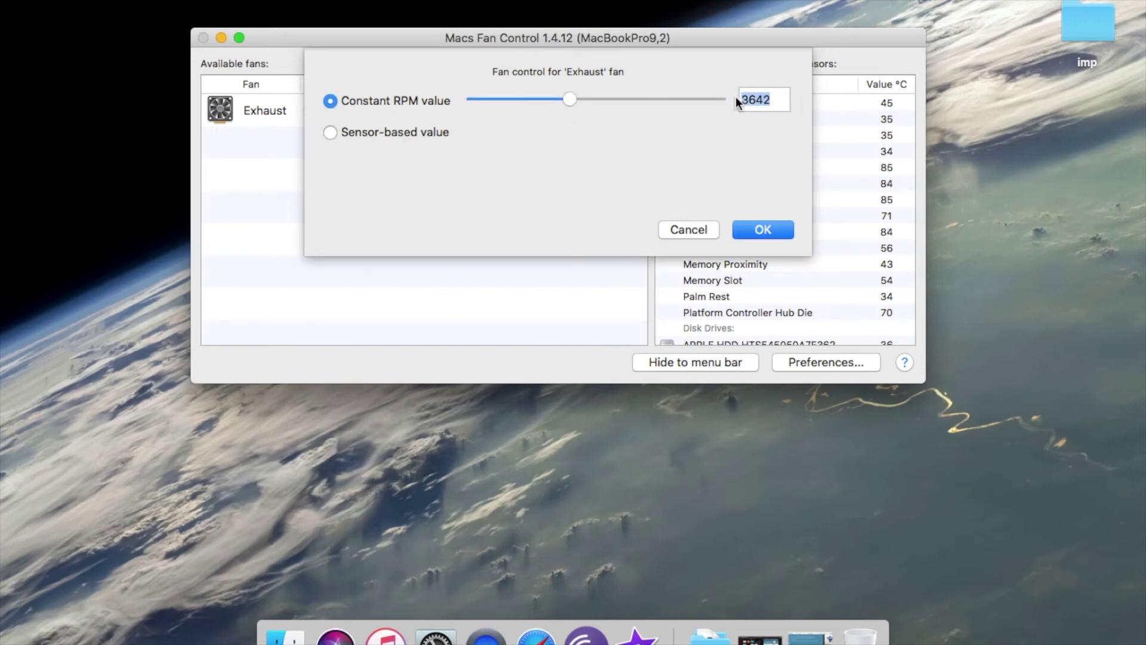
type("000")
key("Tab")
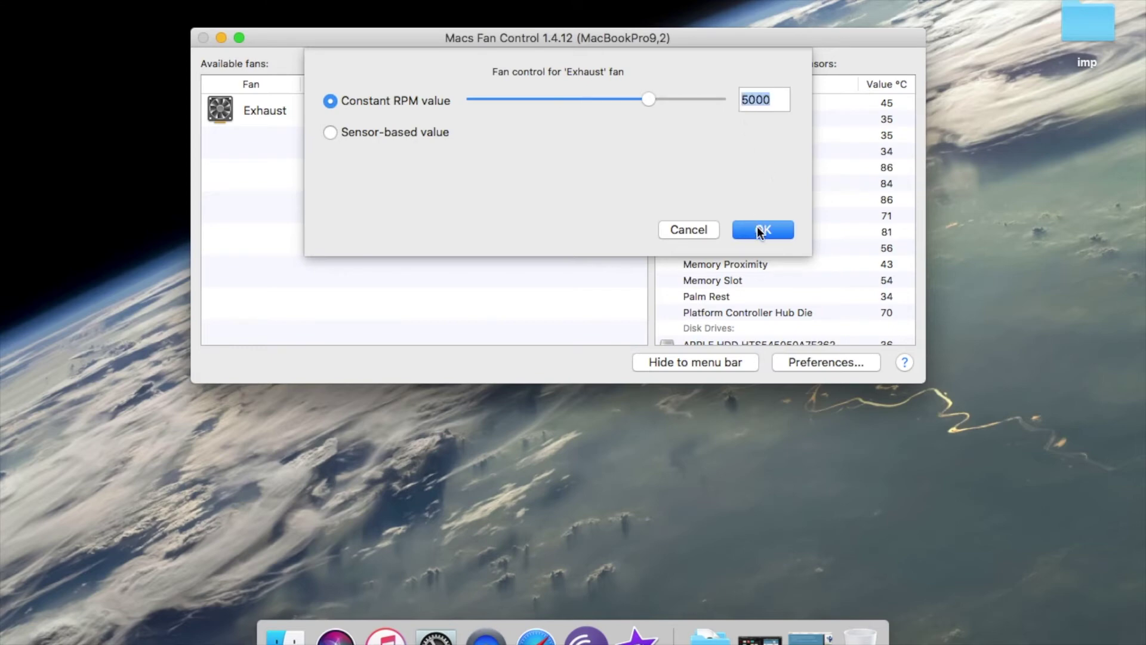
left_click(758, 229)
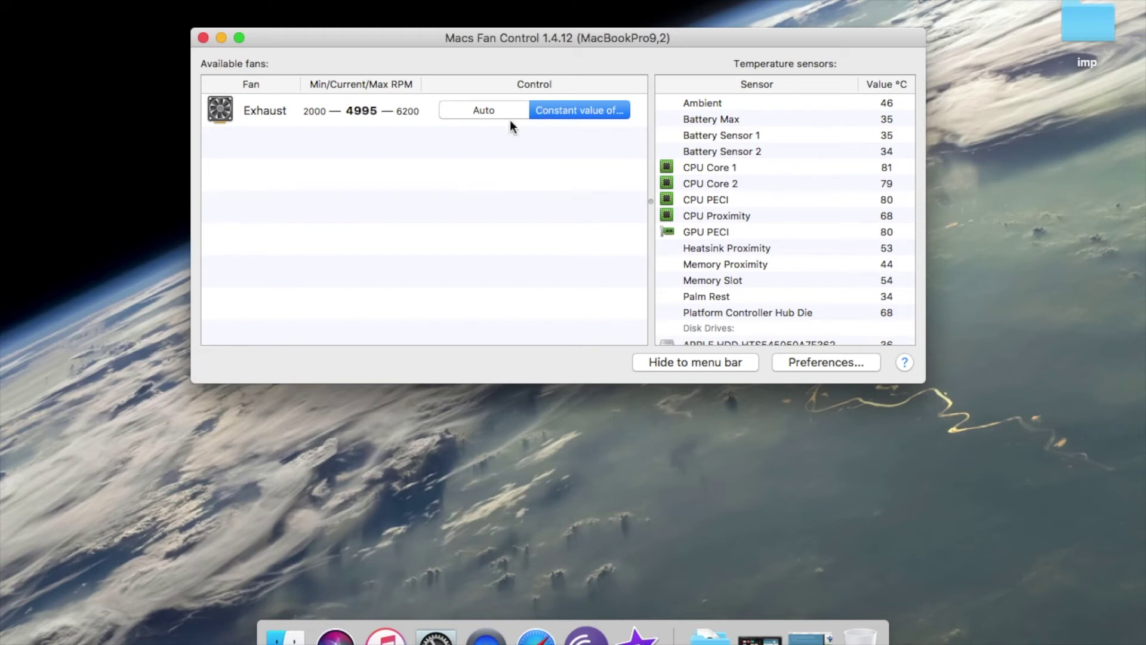
left_click(586, 107)
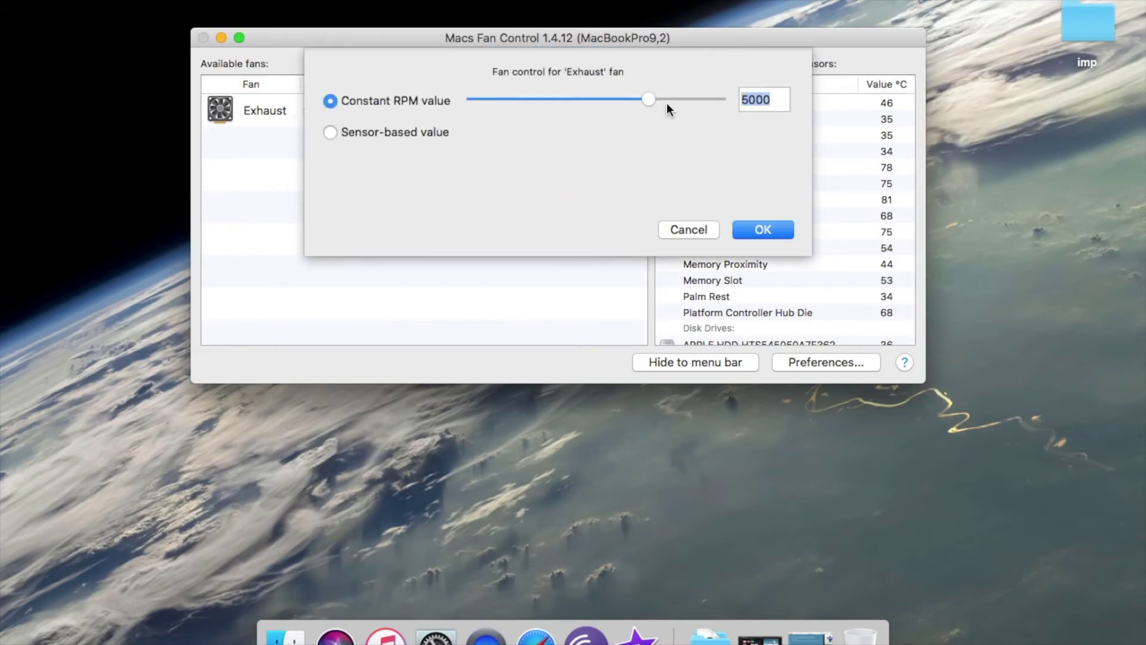
left_click_drag(656, 98, 734, 110)
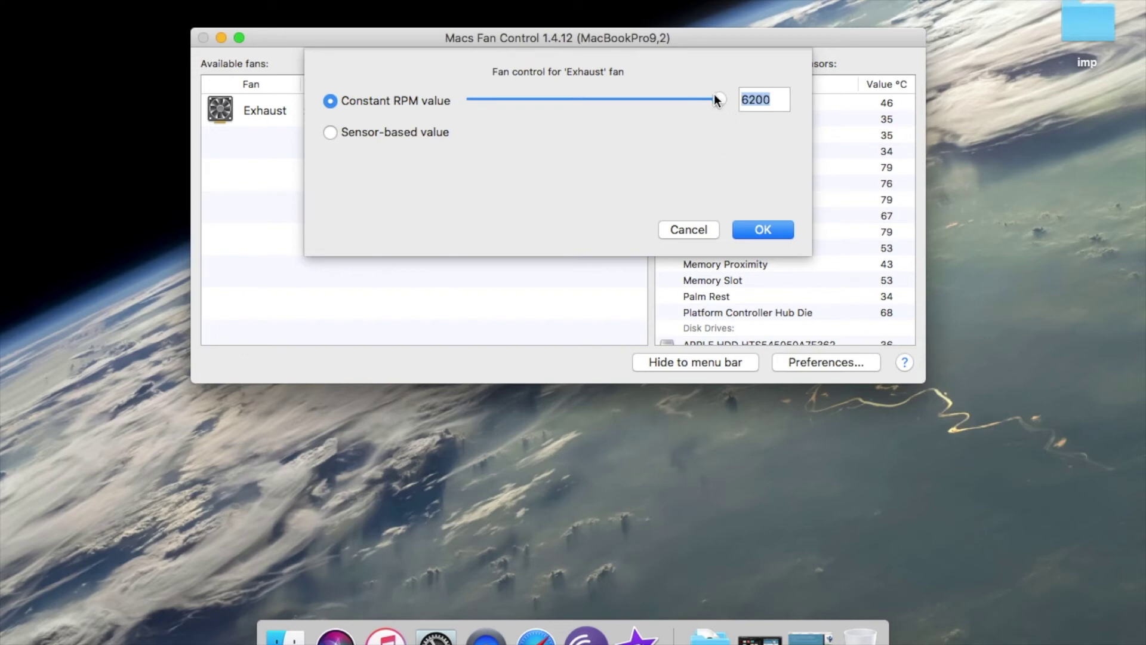
type("5000")
key("Return")
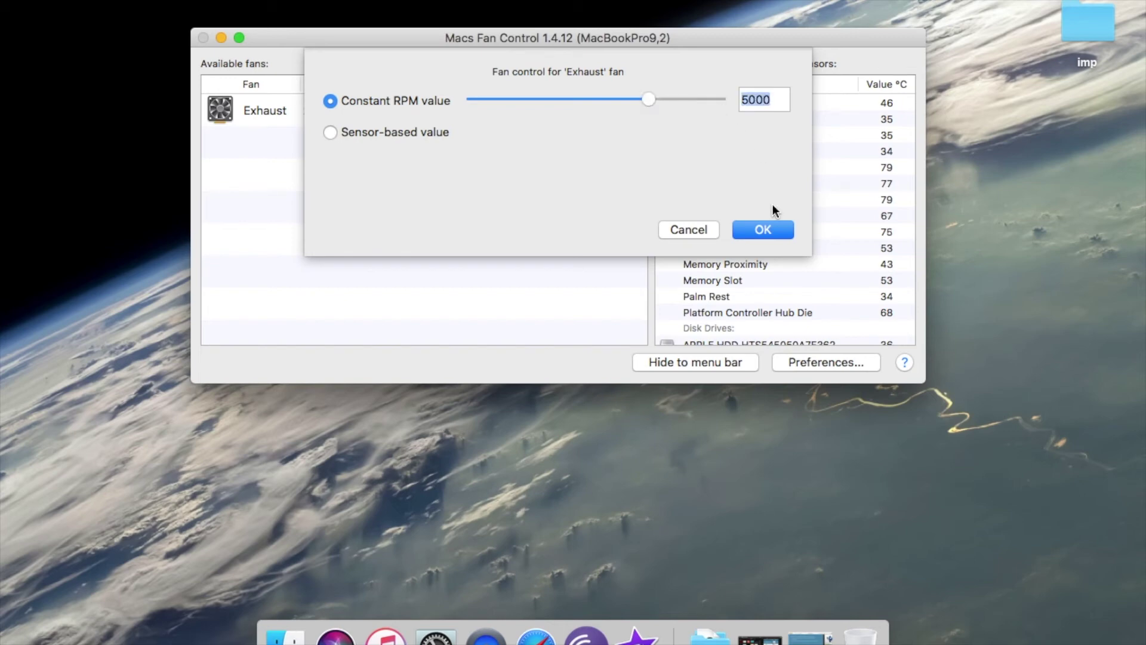
left_click(767, 230)
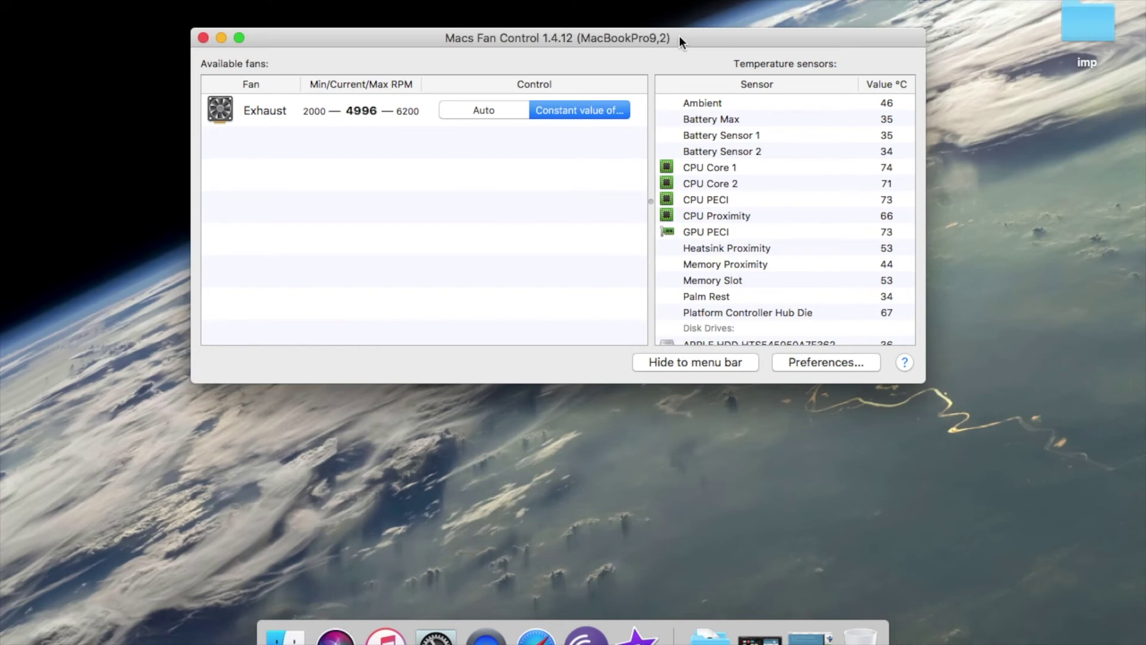
Move the fan window down-right, then open About This Mac from the Apple menu
left_click_drag(687, 36, 809, 83)
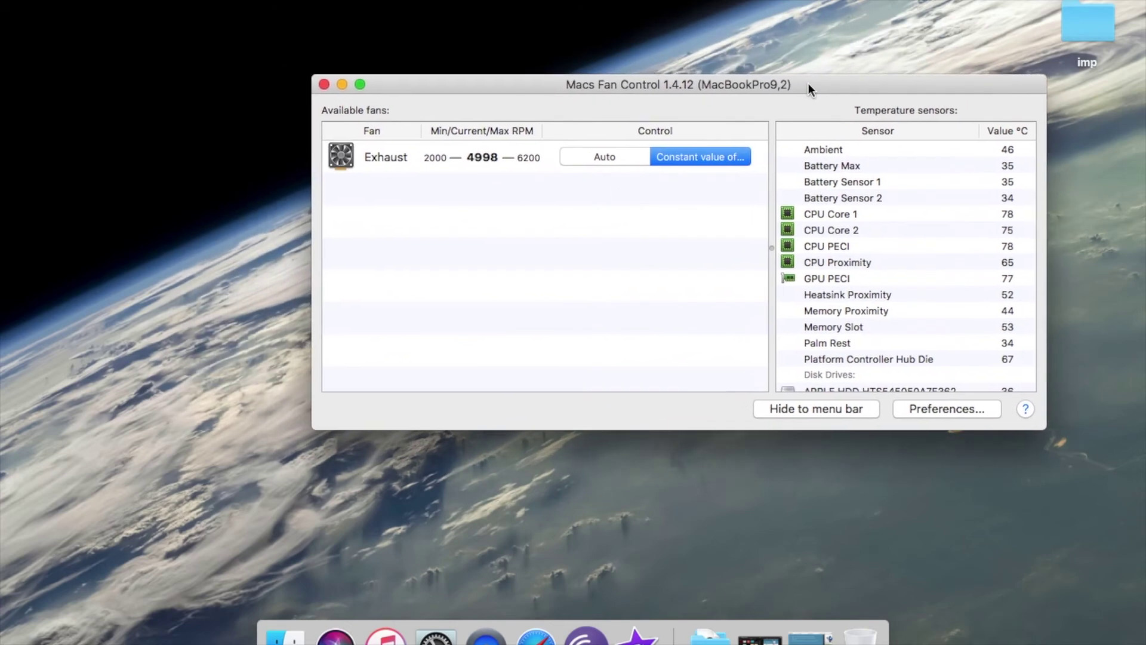
left_click(266, 149)
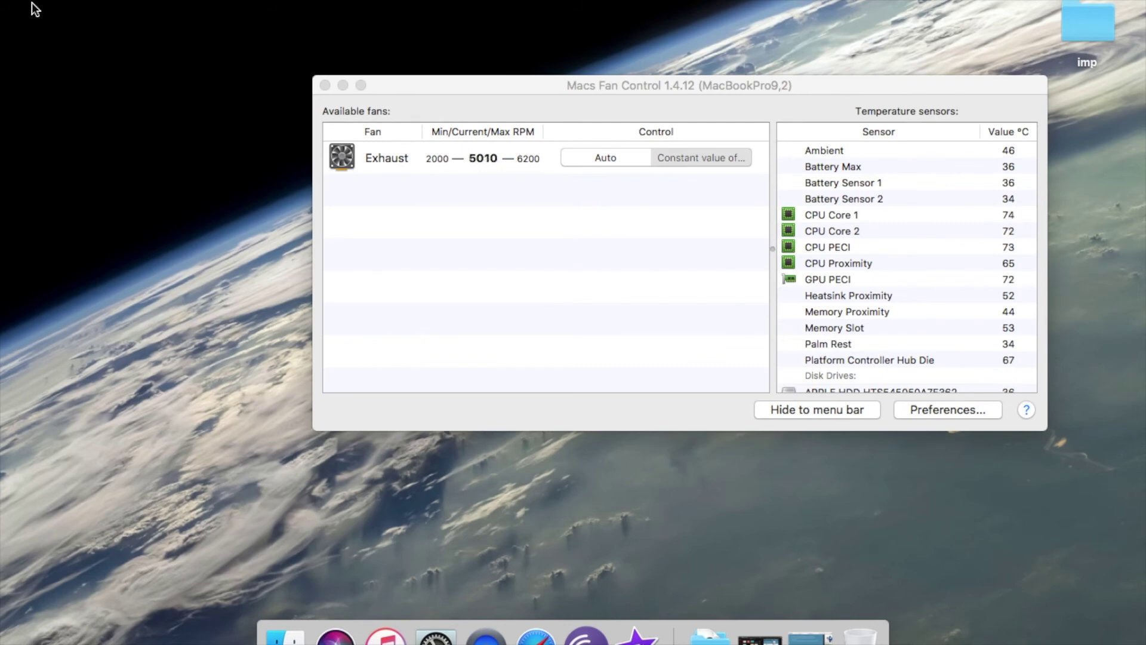
left_click(16, 0)
left_click(214, 67)
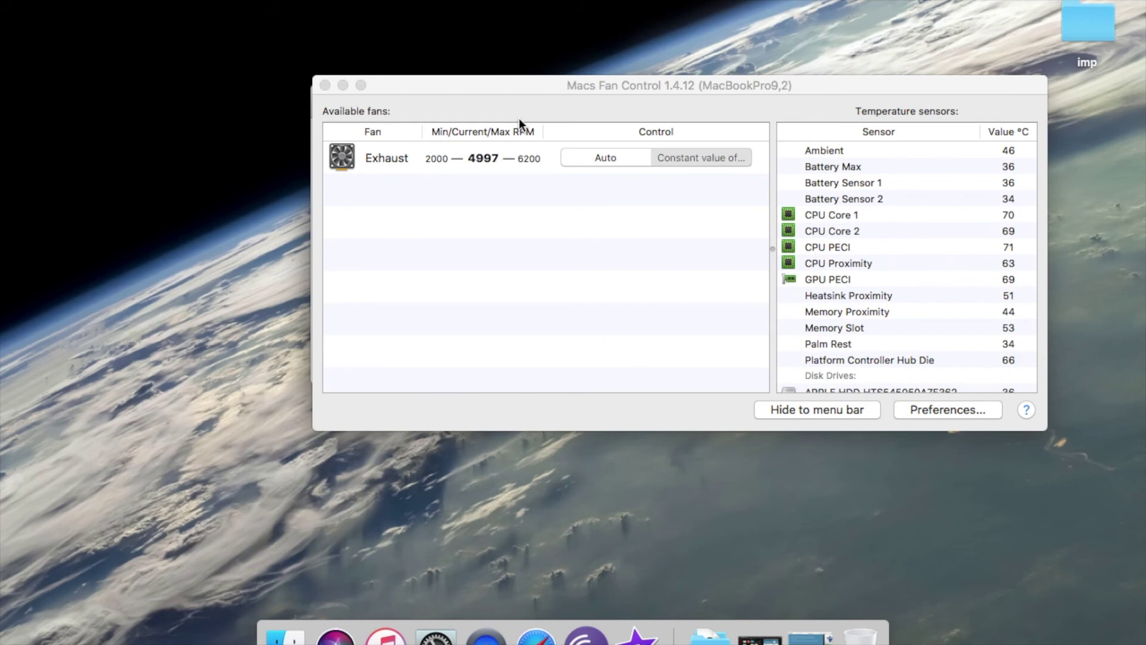
Arrange About This Mac and Macs Fan Control side by side, then close Macs Fan Control
left_click_drag(501, 89, 580, 262)
left_click_drag(380, 90, 110, 174)
left_click_drag(566, 267, 591, 155)
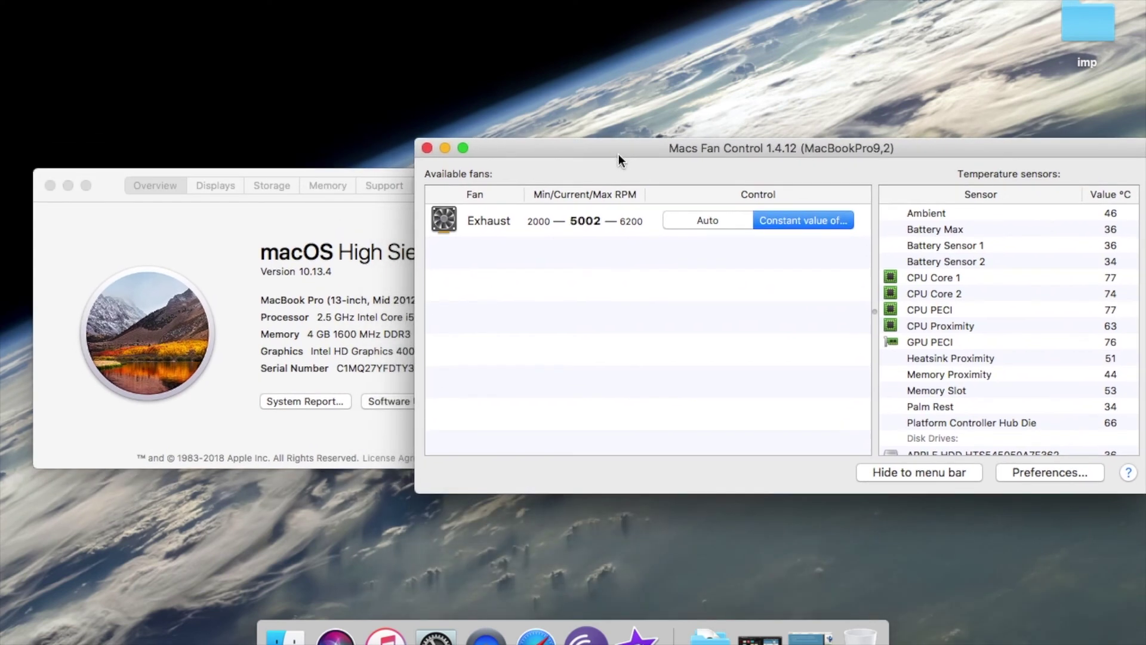
left_click_drag(114, 176, 53, 102)
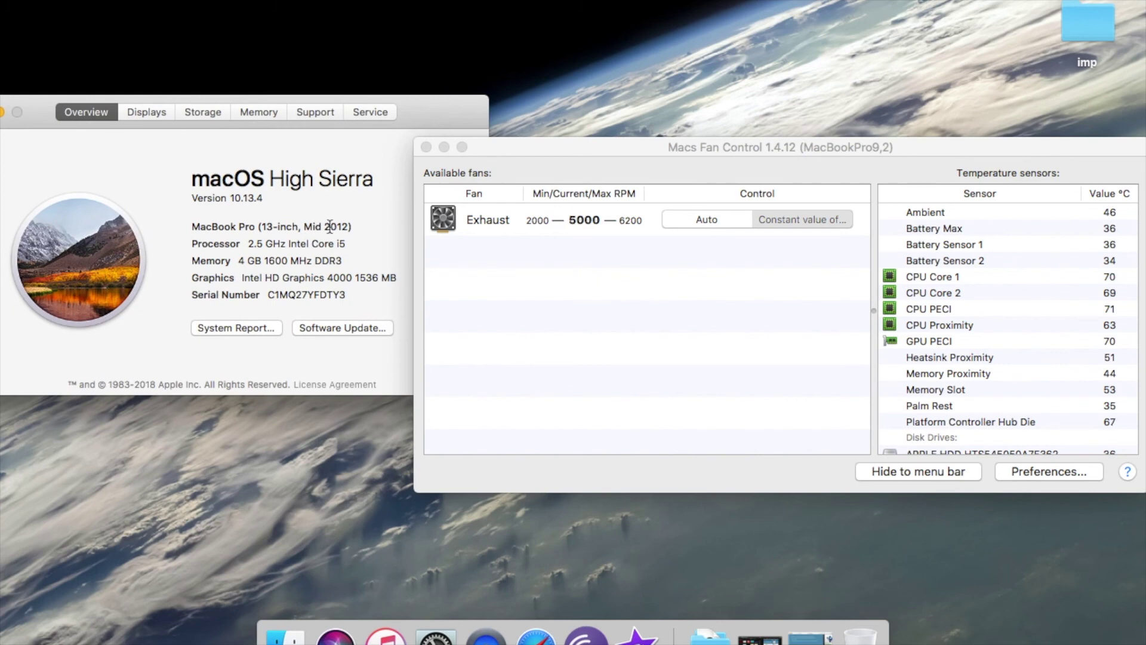
left_click_drag(621, 144, 572, 109)
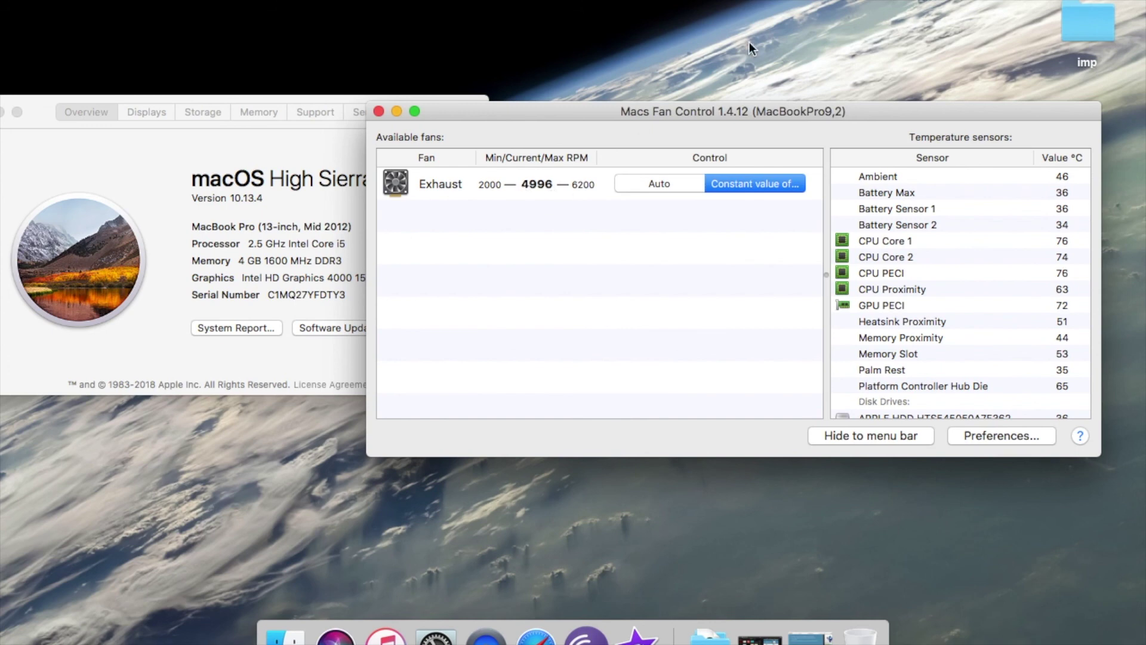
left_click(379, 111)
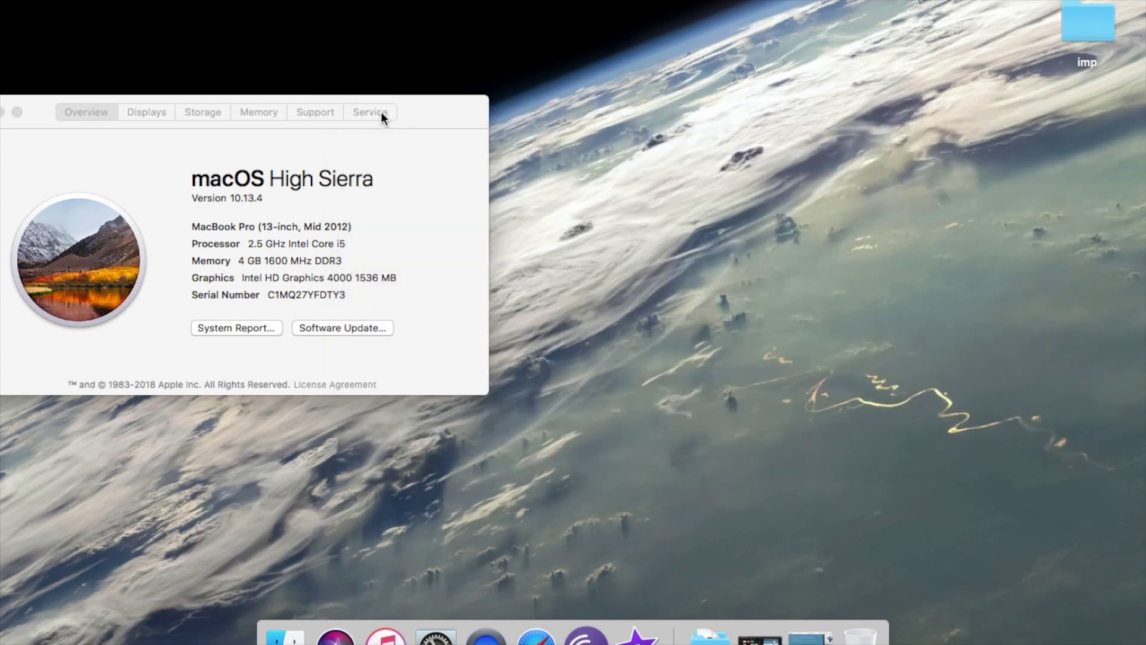
Close About This Mac and dismiss the Macs Fan Control menu bar status menu
left_click_drag(44, 111, 209, 106)
left_click(150, 106)
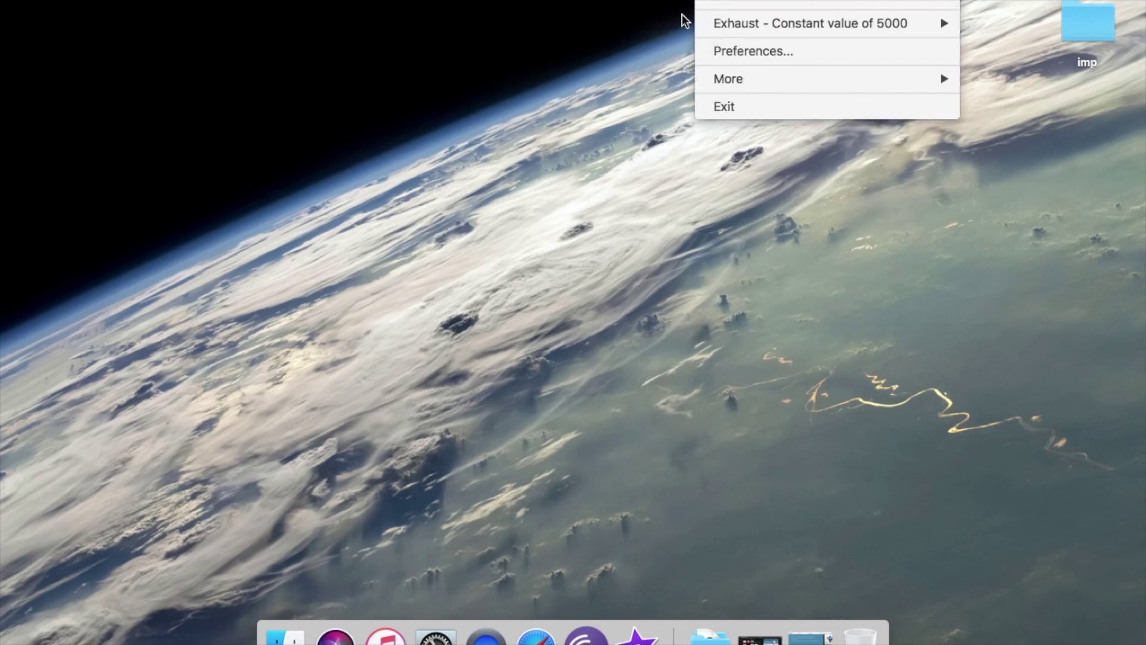
left_click(648, 39)
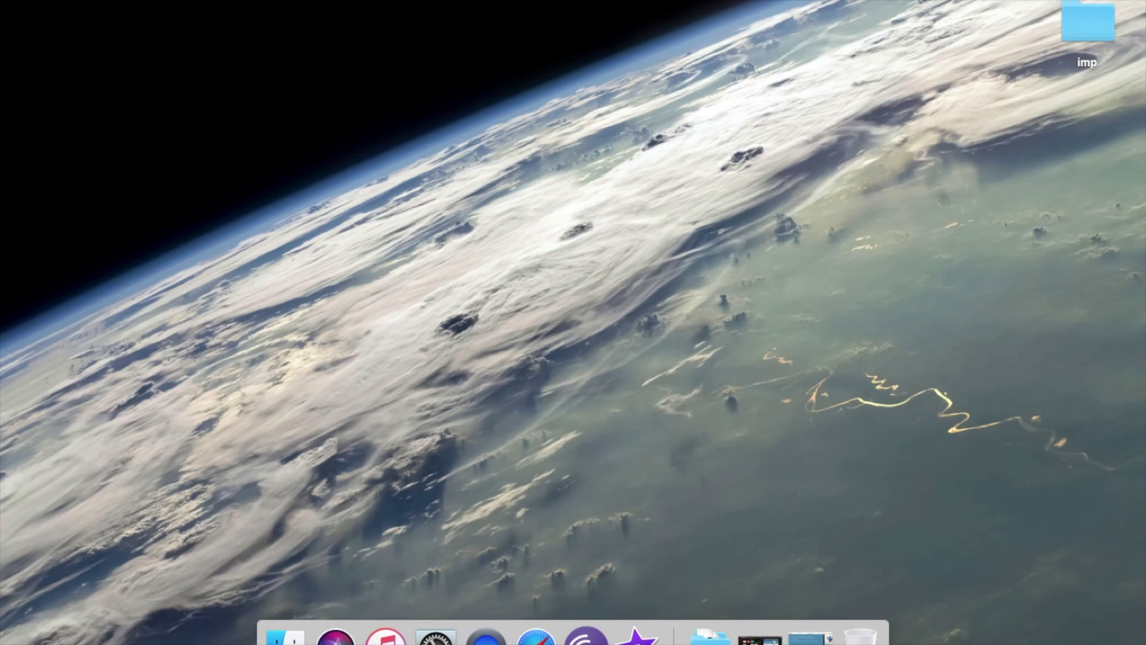